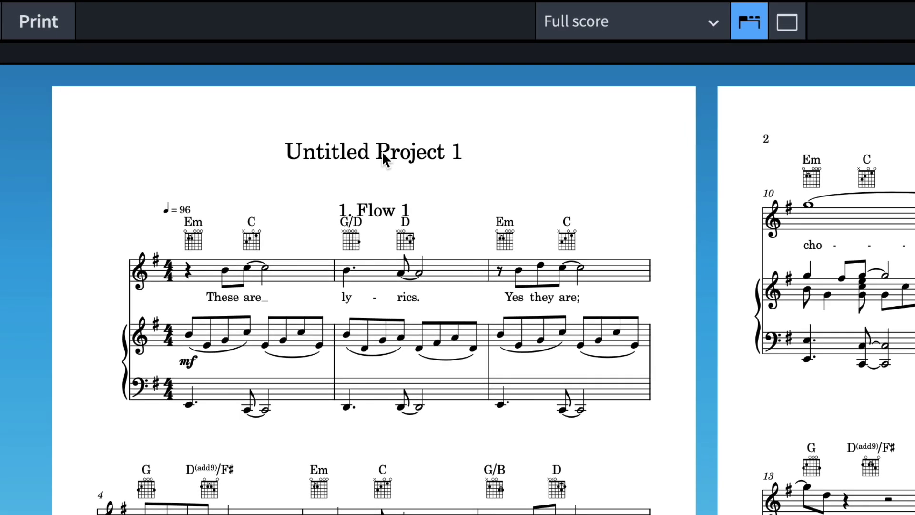
Start editing the score's title text directly, then leave it unchanged.
double_click(381, 150)
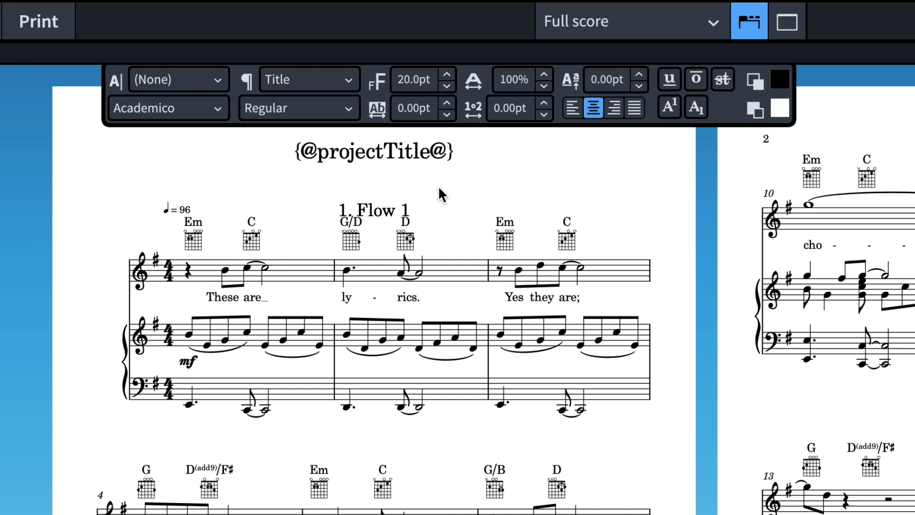
left_click_drag(318, 151, 432, 154)
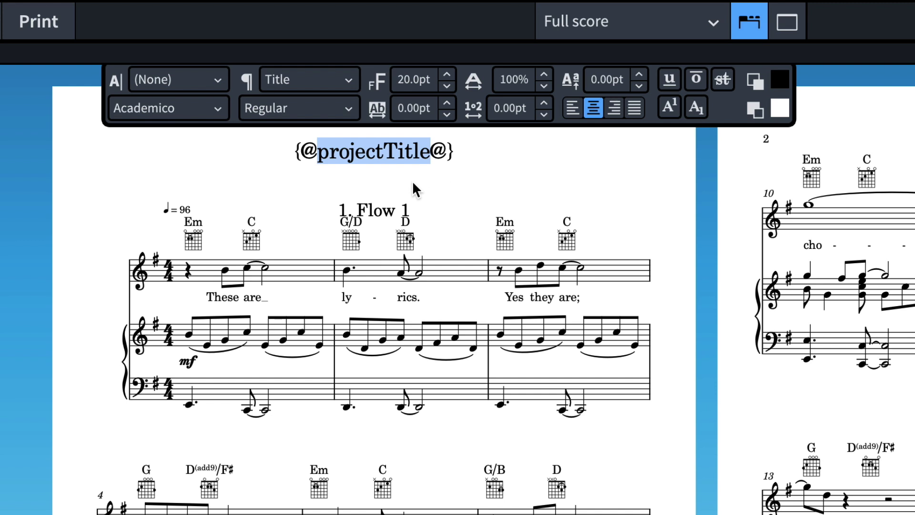
key("Escape")
In Project Info, replace the title 'Untitled Project 1' with 'Song for Dorico'.
left_click(129, 11)
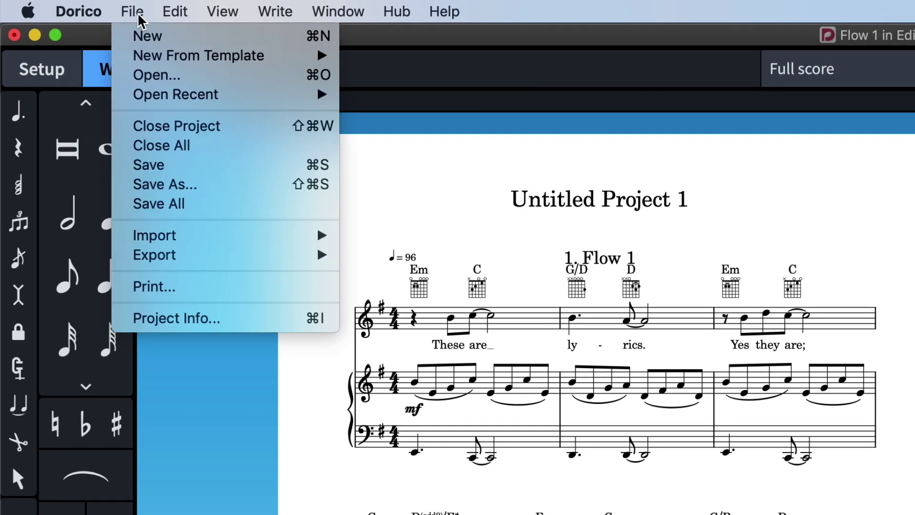
left_click(239, 320)
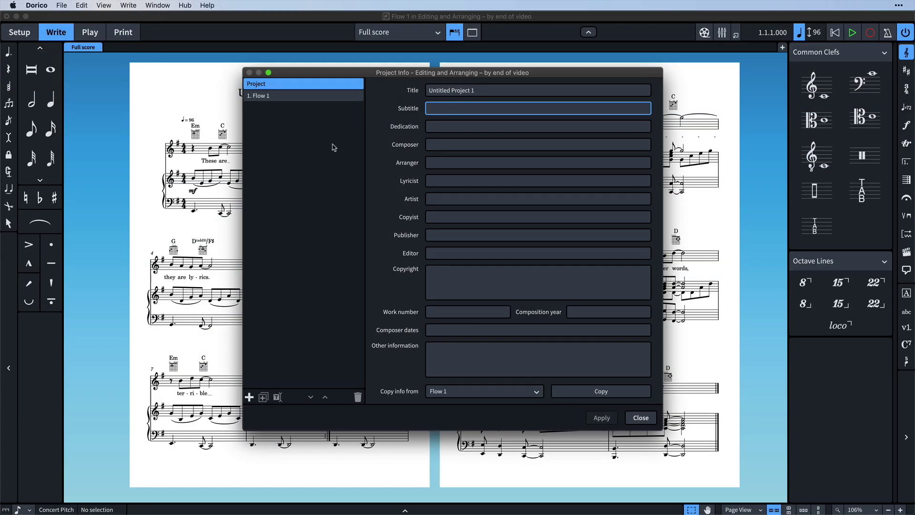
left_click(546, 90)
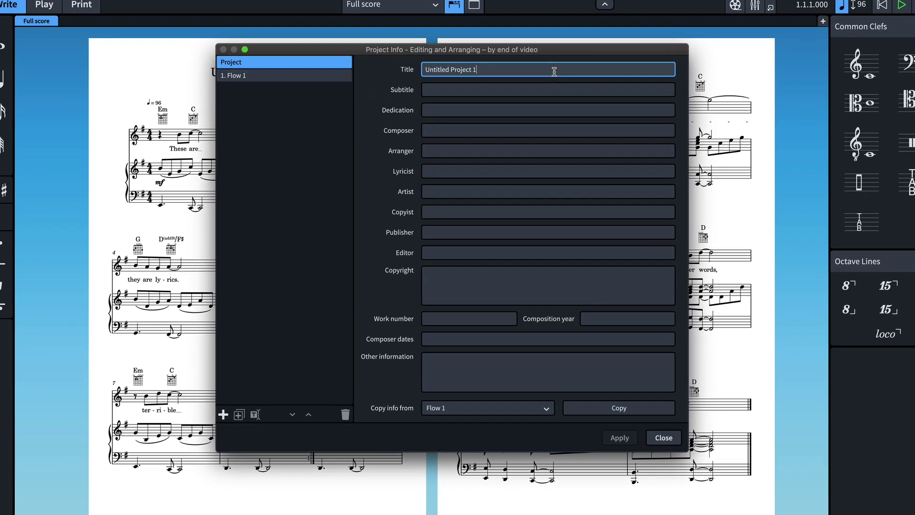
left_click_drag(477, 70, 376, 88)
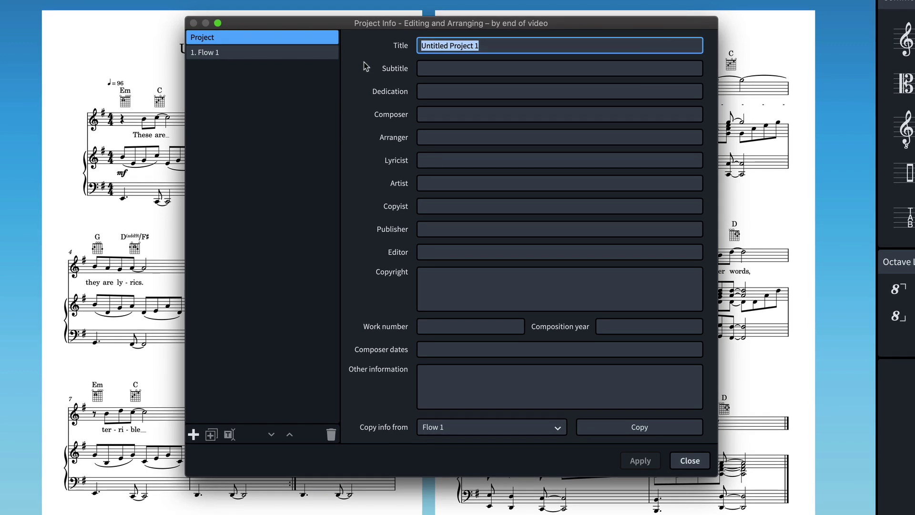
type("Song for Dorico")
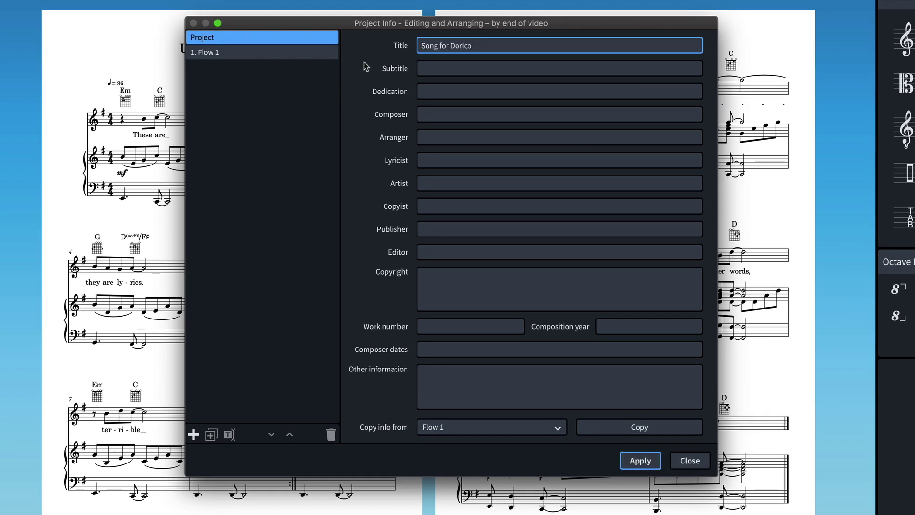
Add the composer credit and lyricist 'Words by ANON', then apply and close Project Info.
left_click(422, 114)
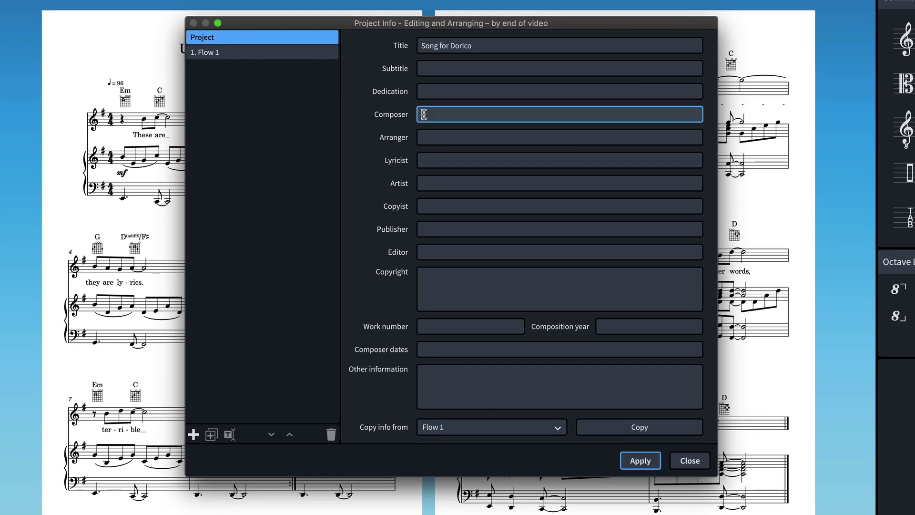
type("Music by ")
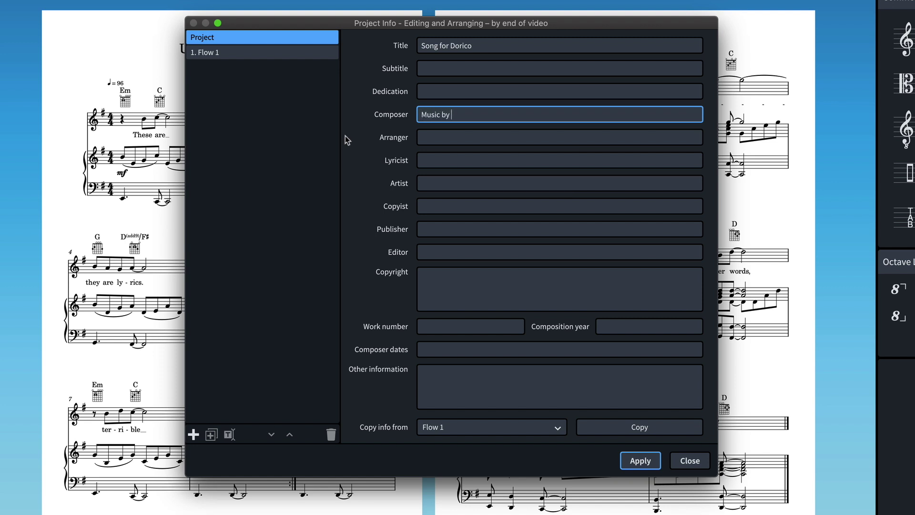
type("ANTHONY HUGHES")
left_click(431, 160)
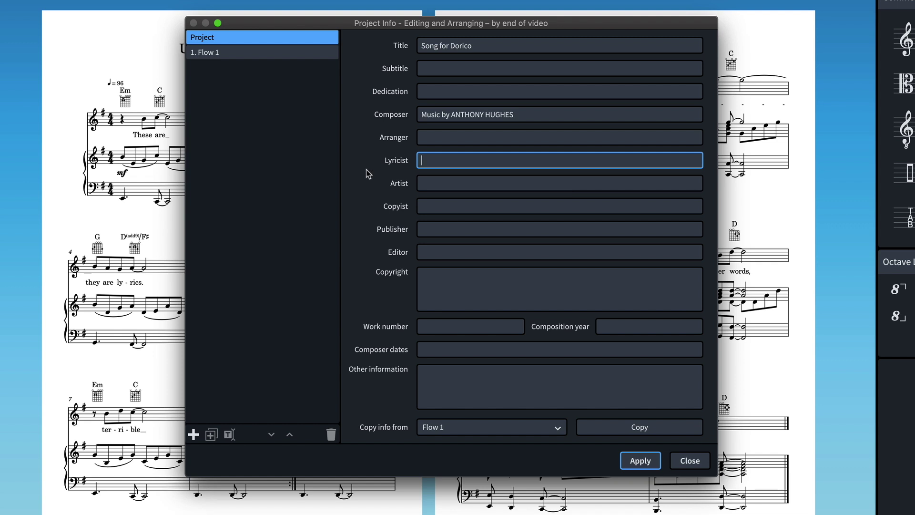
type("Words by ANON.")
left_click(640, 461)
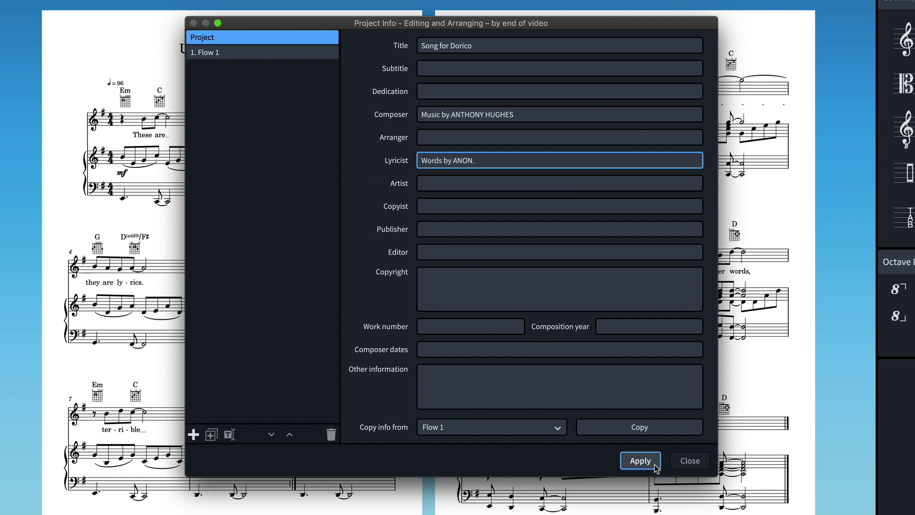
left_click(690, 460)
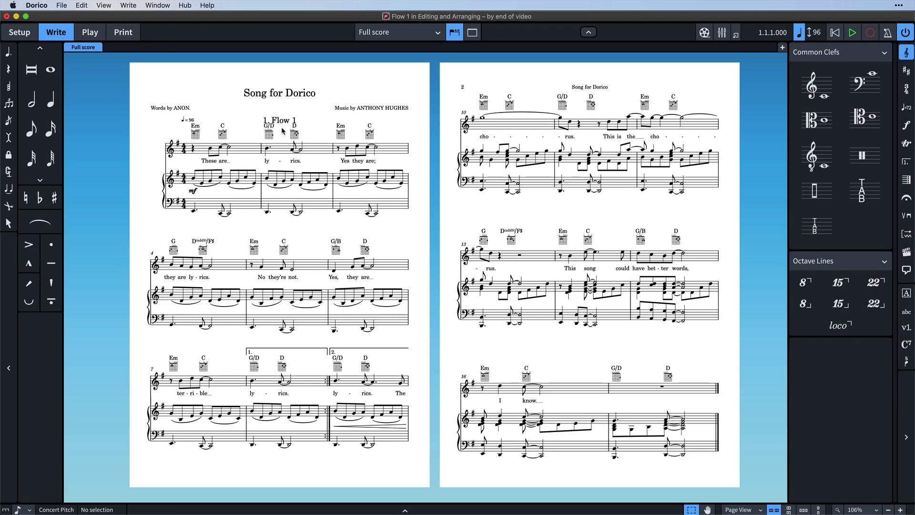
Switch to Setup mode and open Layout Options for the Full score layout.
left_click(35, 36)
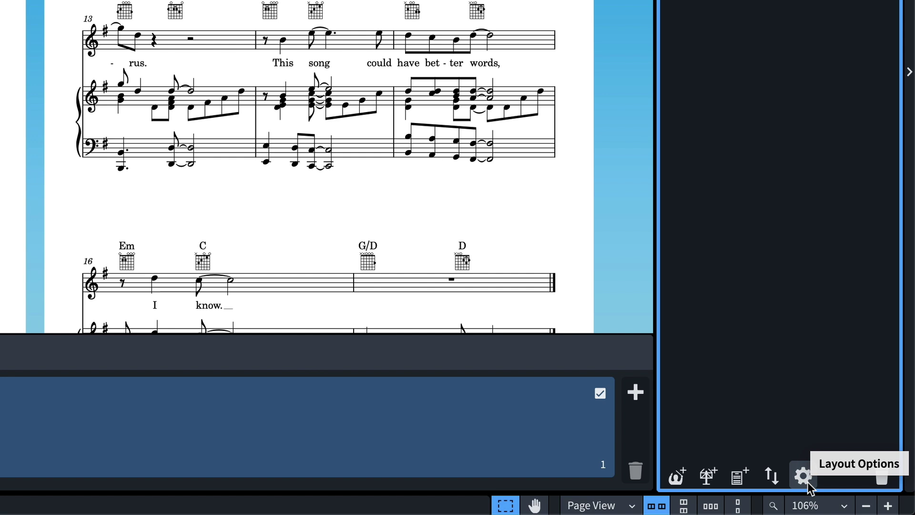
left_click(805, 477)
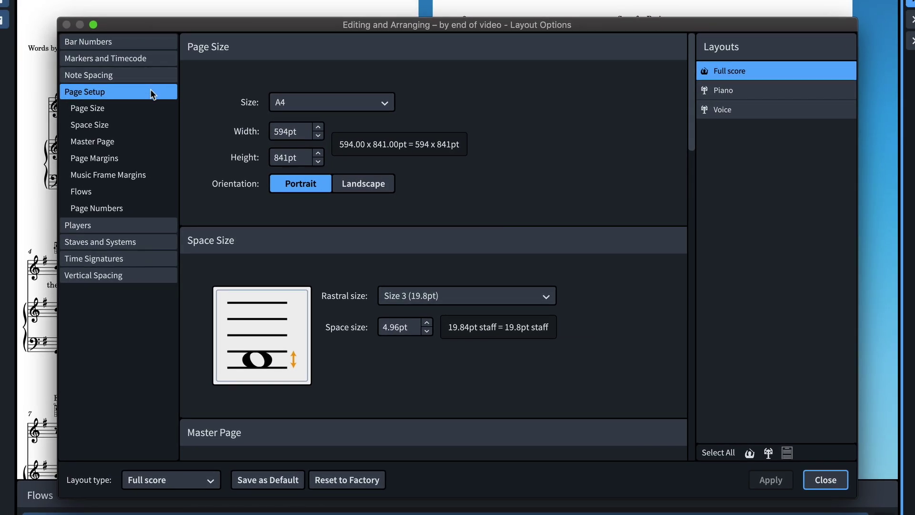
Set Show flow headings to Never for the Full score layout and apply.
left_click(120, 193)
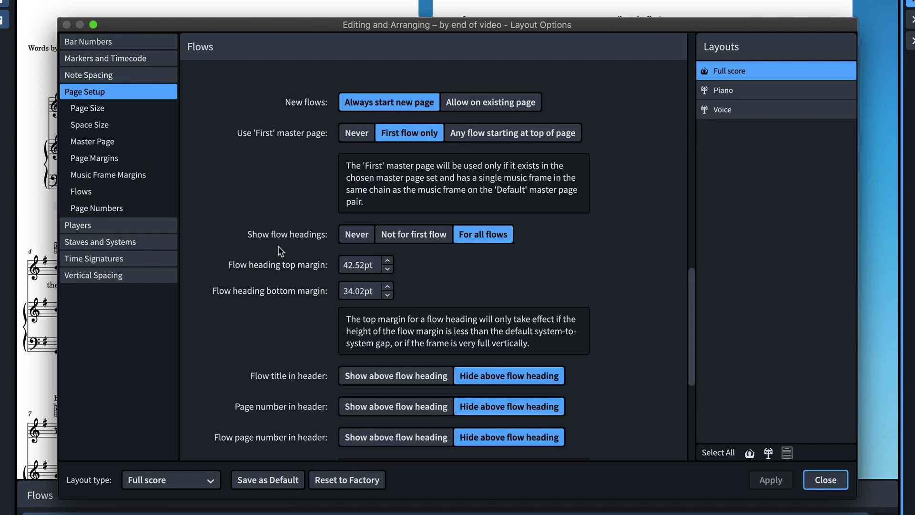
left_click(357, 234)
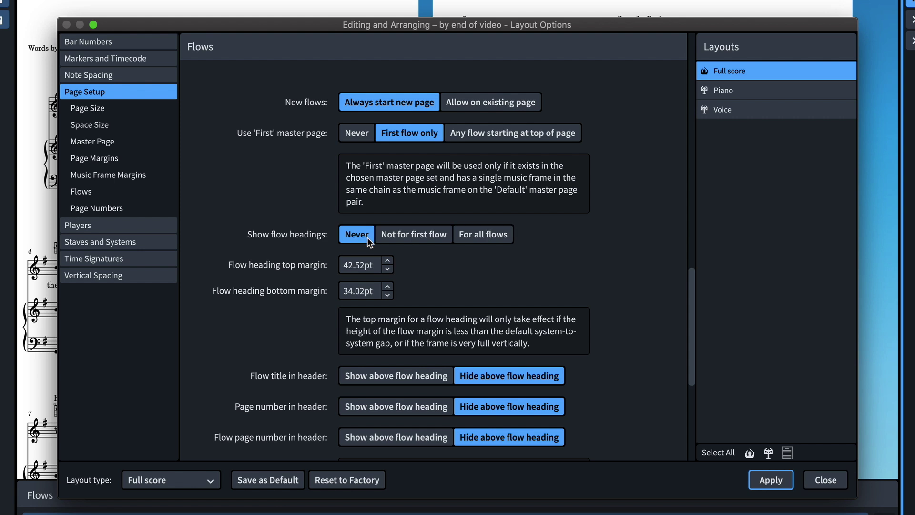
left_click(769, 480)
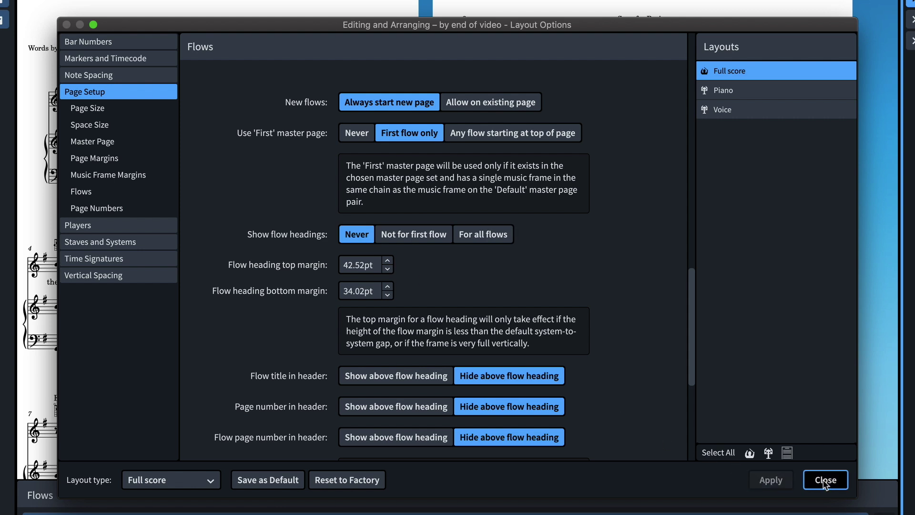
left_click(824, 481)
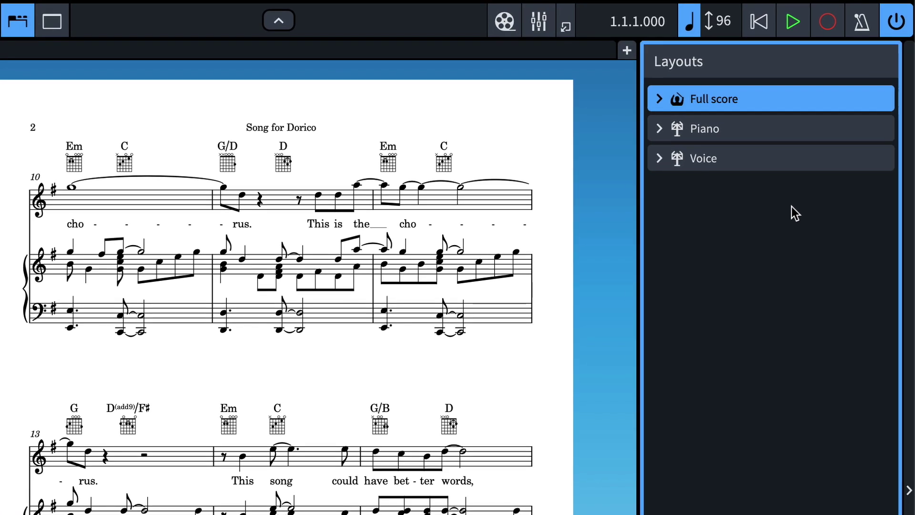
Check the Piano and Voice layouts, then reselect the Full score layout.
left_click(754, 127)
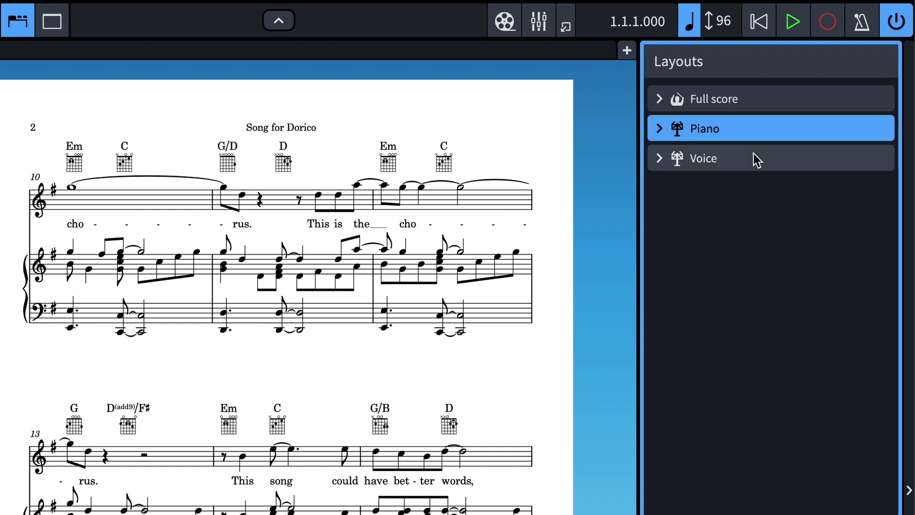
left_click(754, 154)
left_click(756, 104)
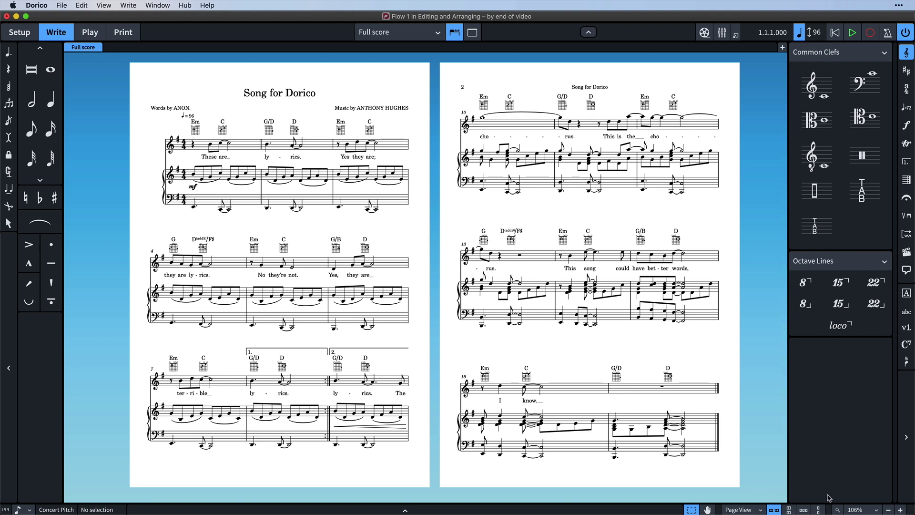
Hide the right and left panels and view the Voice part layout.
left_click(905, 458)
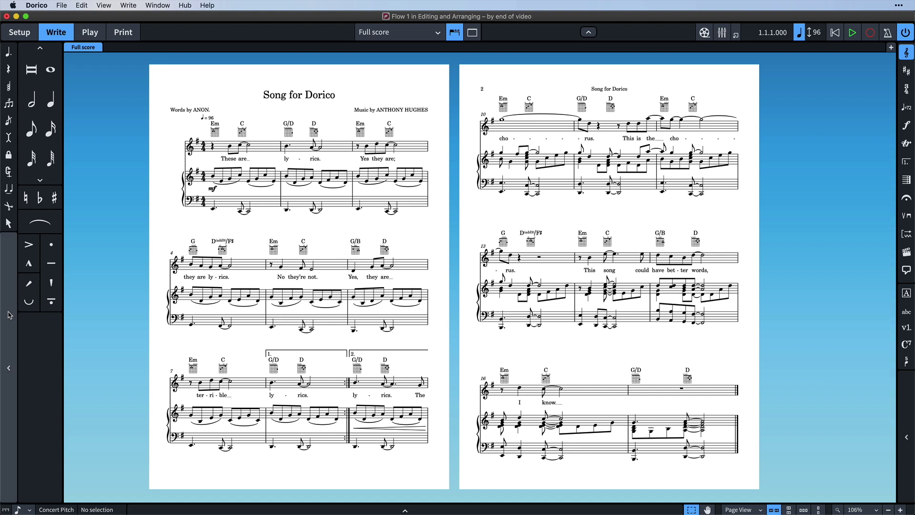
left_click(9, 368)
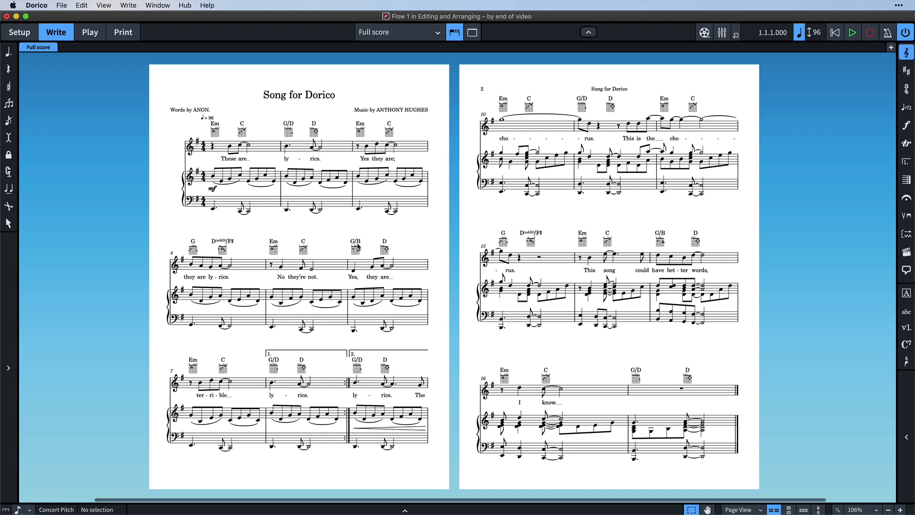
left_click(410, 37)
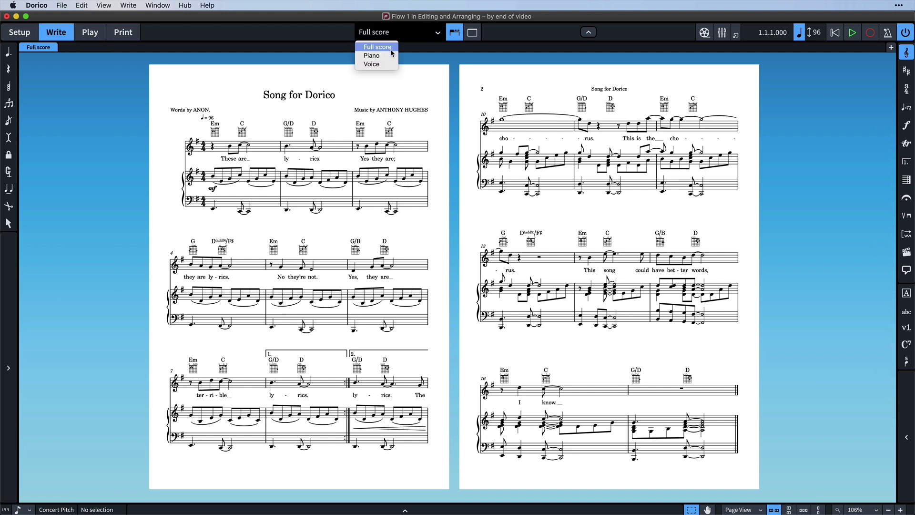
left_click(384, 65)
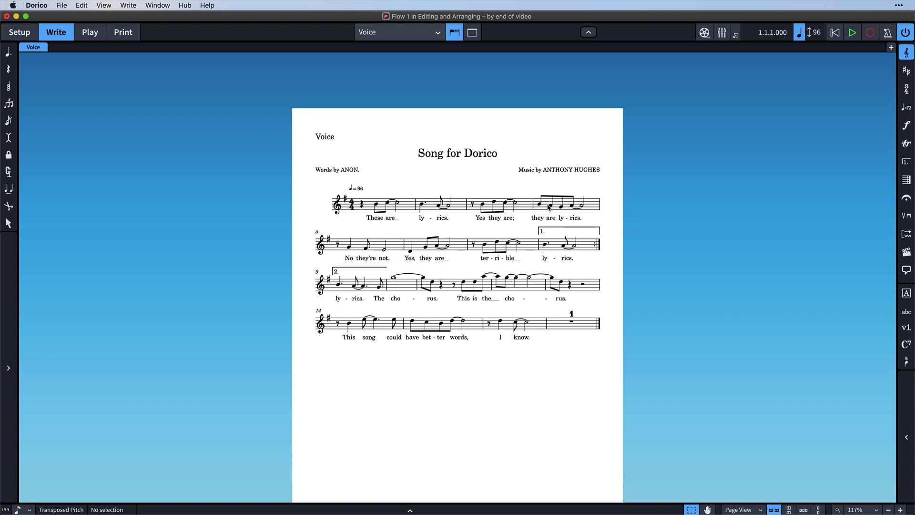
View the Piano part layout, then return to the Full score.
left_click(429, 34)
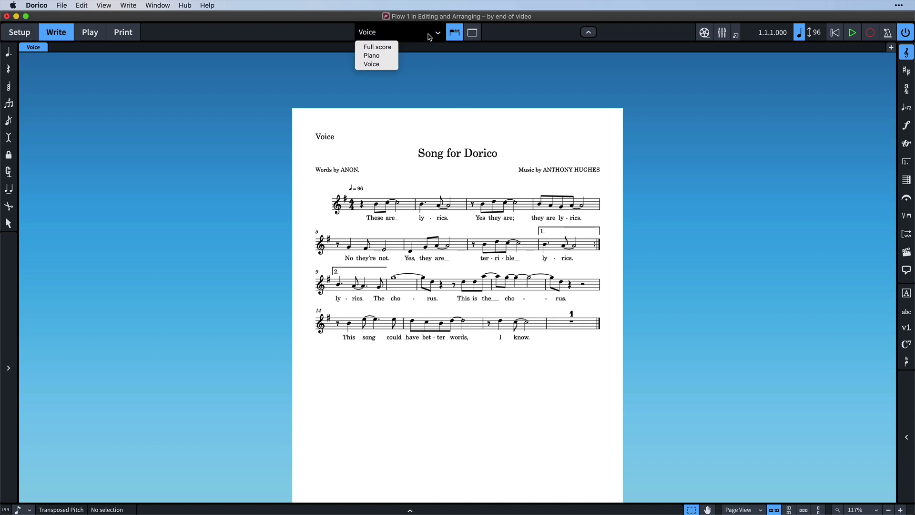
left_click(385, 56)
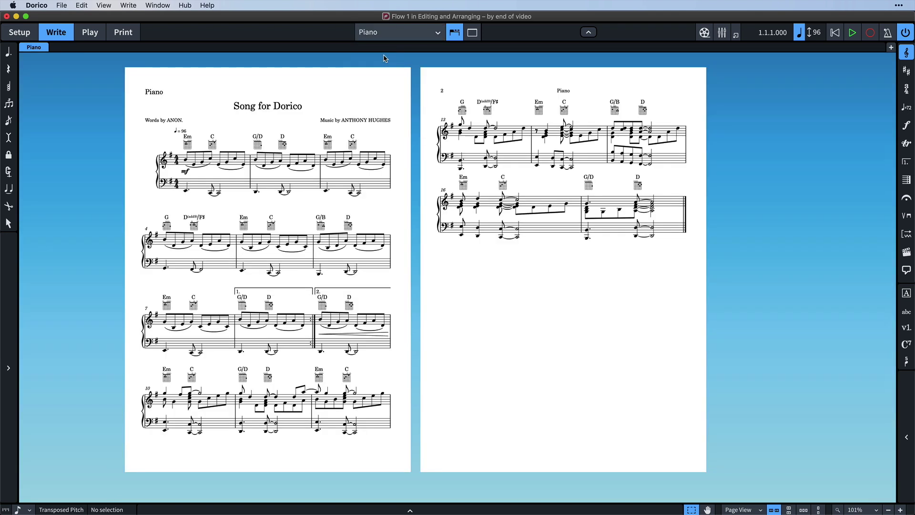
left_click(395, 33)
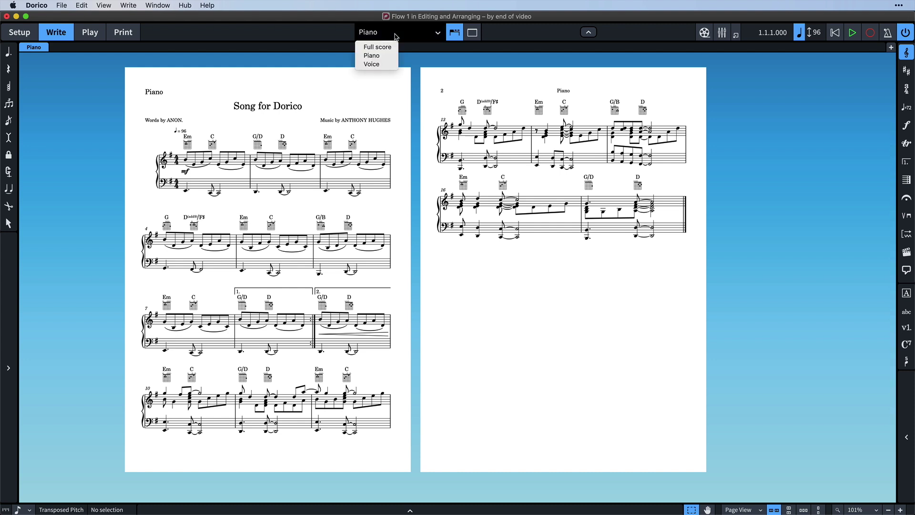
left_click(395, 49)
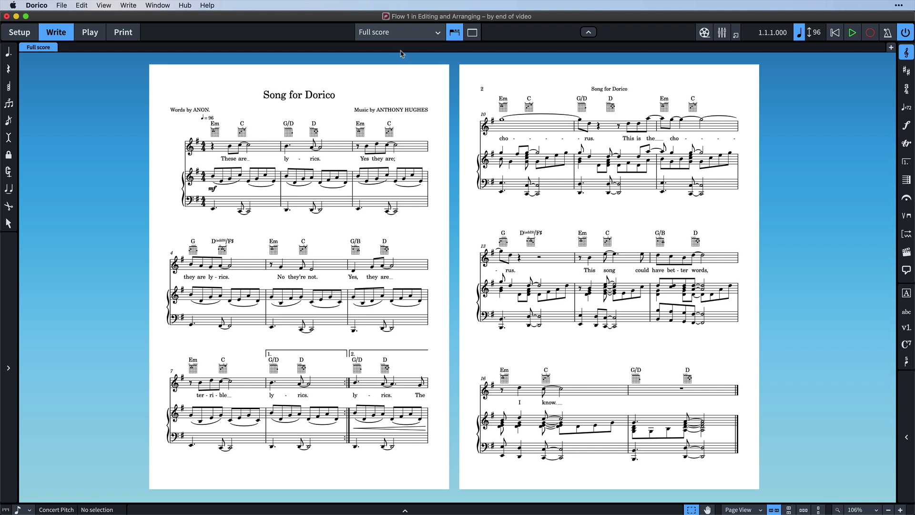
Open the Voice layout in a new tab and split the window vertically.
left_click(891, 48)
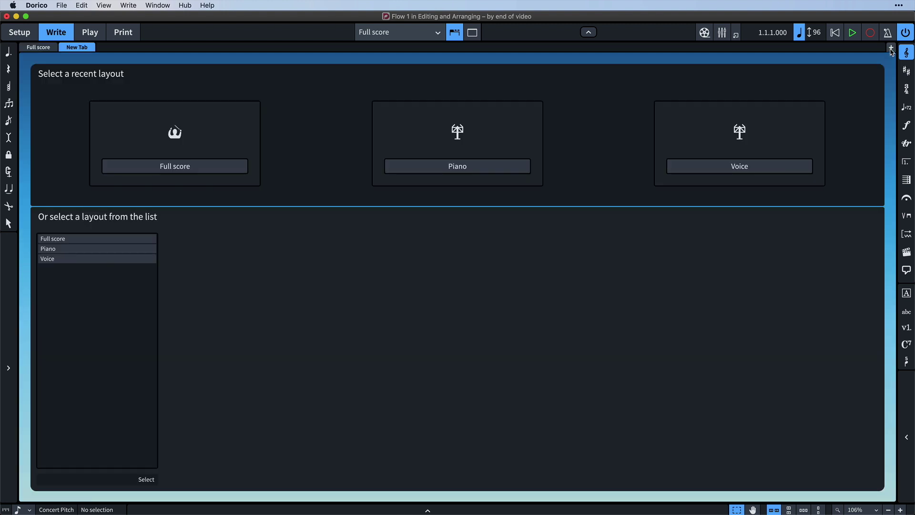
left_click(741, 167)
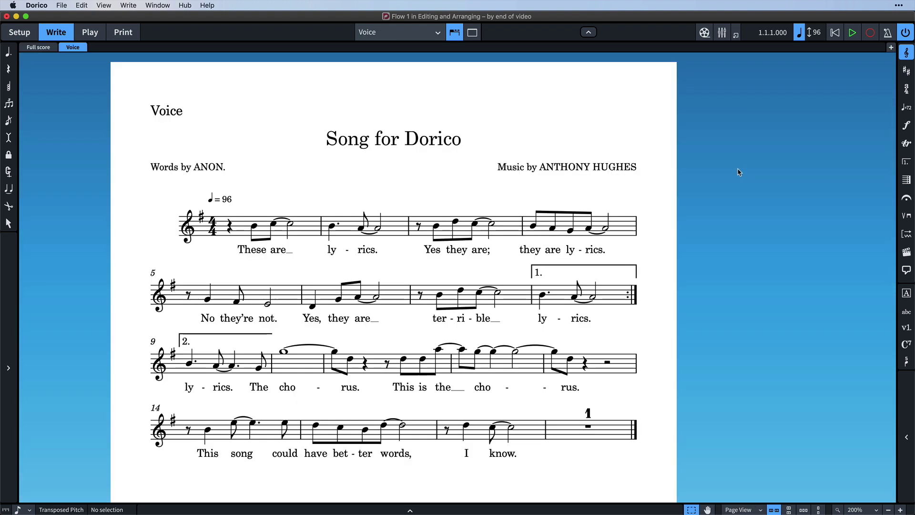
left_click(154, 6)
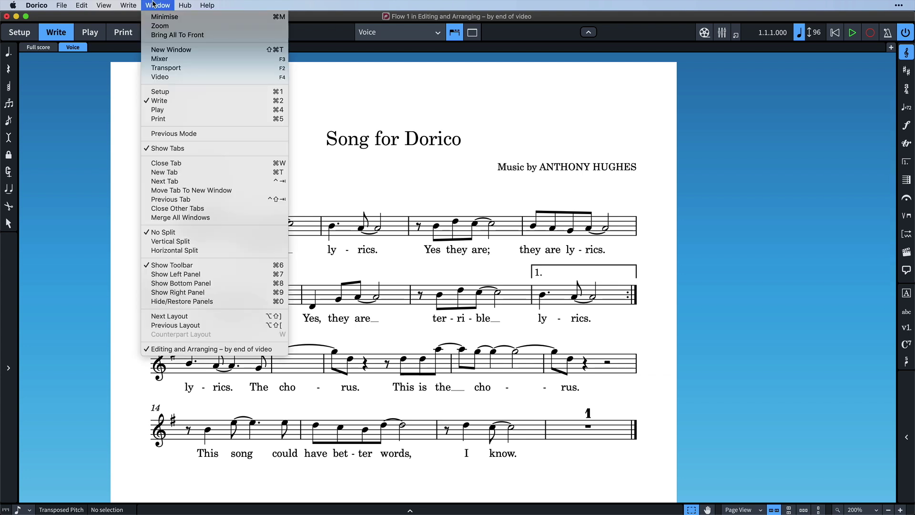
left_click(231, 240)
Compare bars 7 and 1 across both views, clear the selection, and enter Print mode.
left_click(708, 291)
scroll(708, 292, "down", 3)
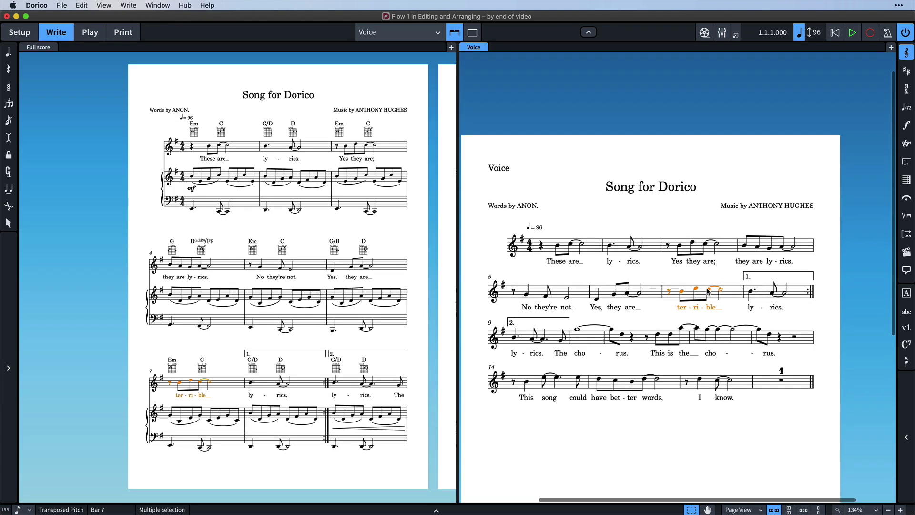
left_click(593, 254)
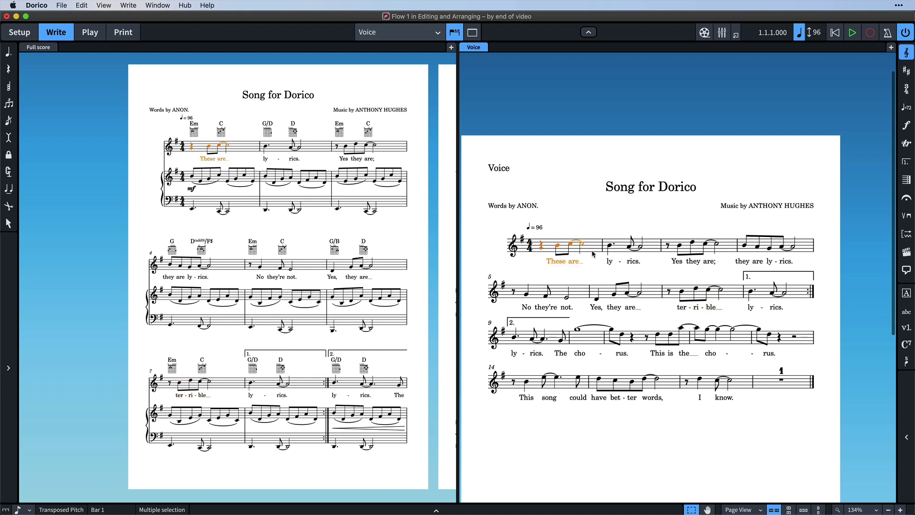
left_click(593, 219)
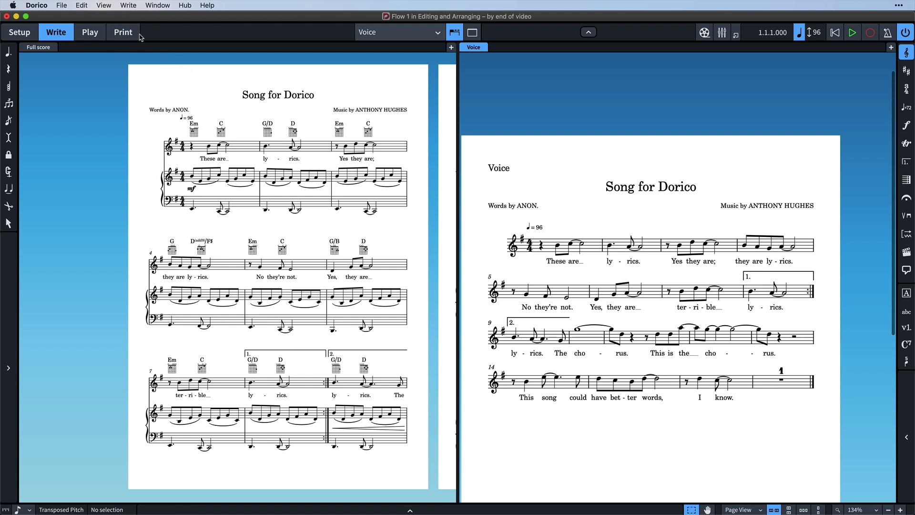
left_click(125, 32)
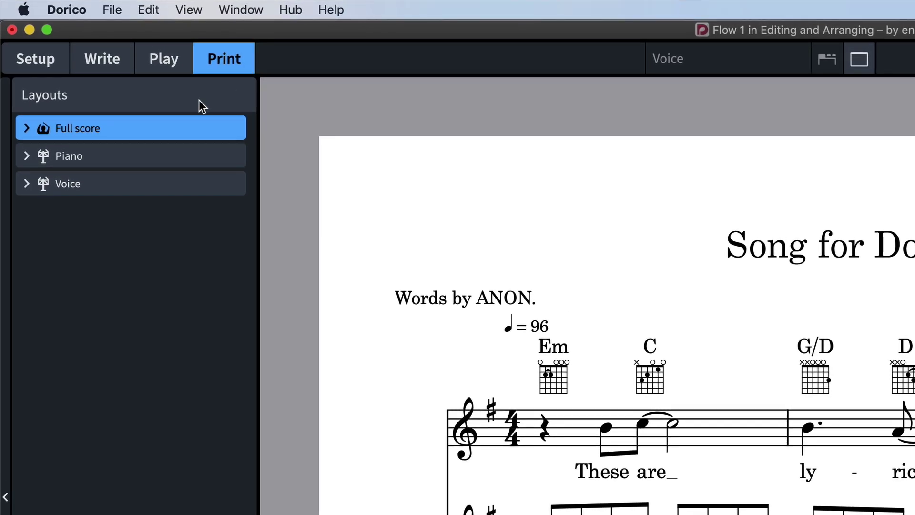
Preview the Piano and Voice layouts, reselect Full score, and show the printer list.
left_click(145, 154)
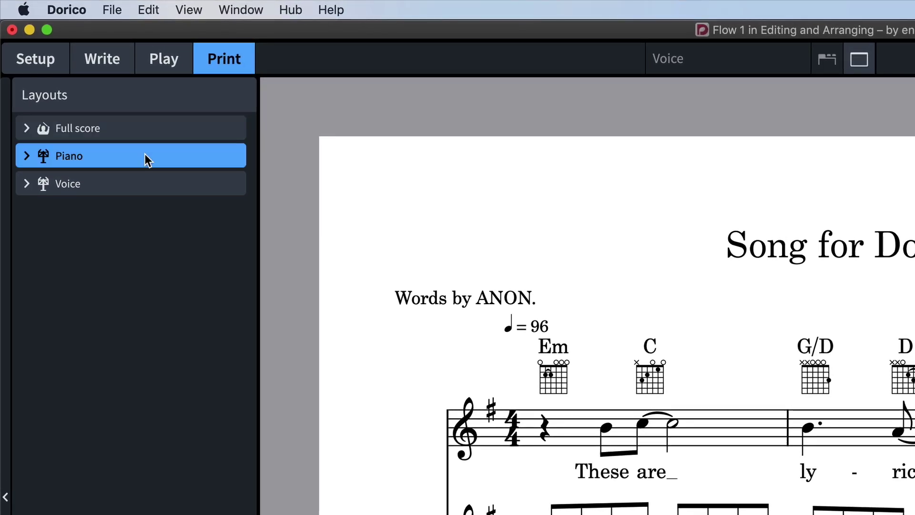
left_click(142, 186)
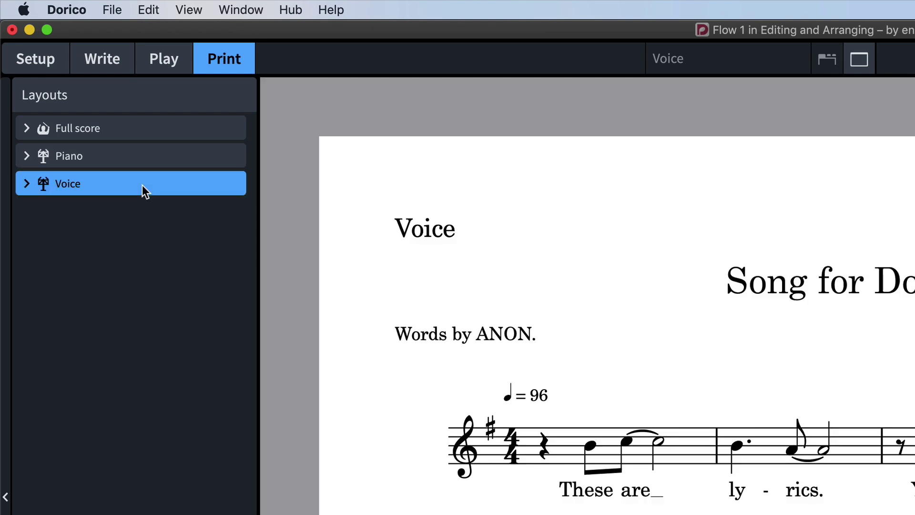
left_click(185, 128)
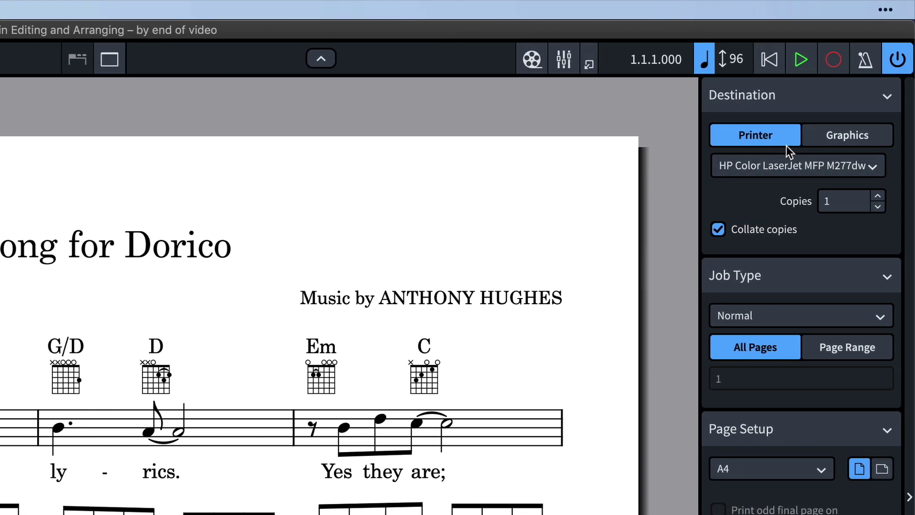
left_click(872, 167)
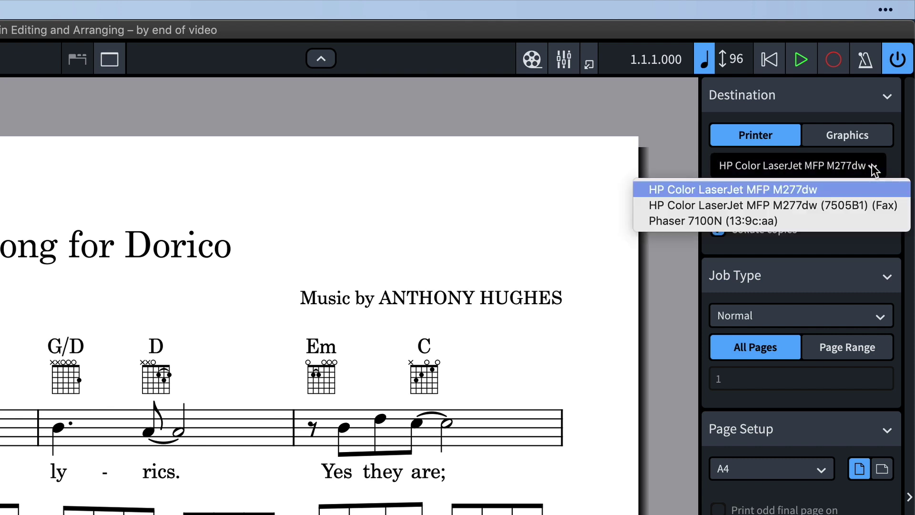
Print to the Phaser 7100N with 2 copies as a 2-up job.
left_click(813, 221)
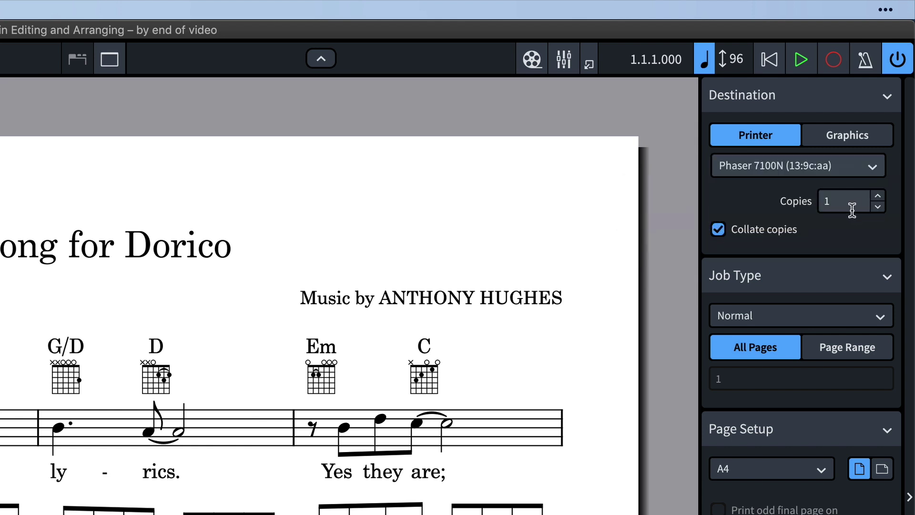
left_click(878, 197)
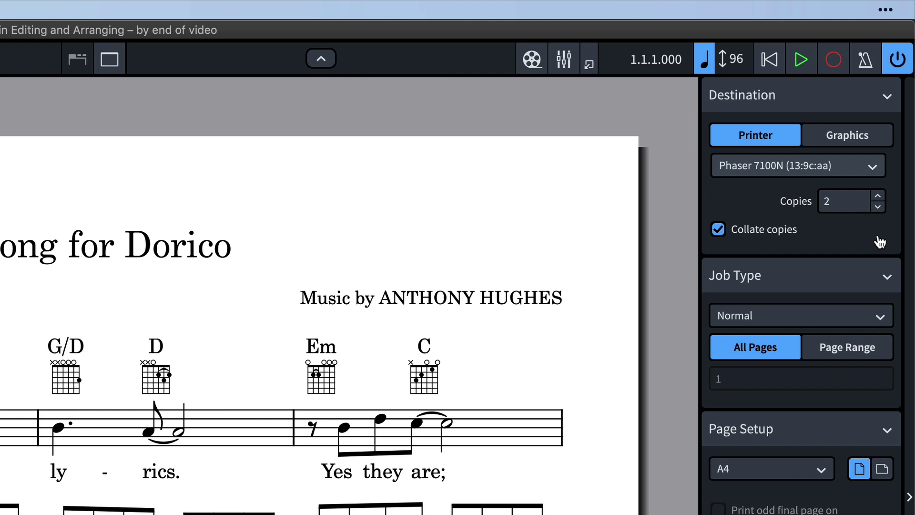
left_click(857, 316)
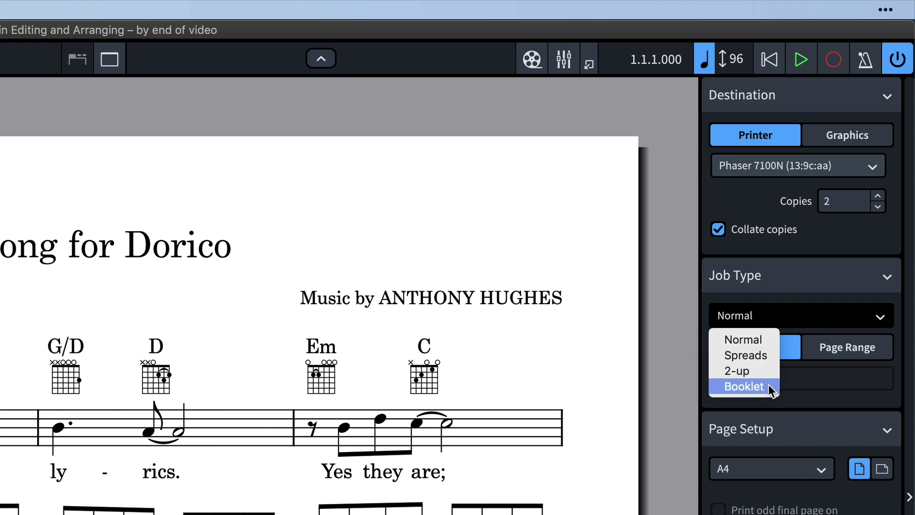
left_click(770, 370)
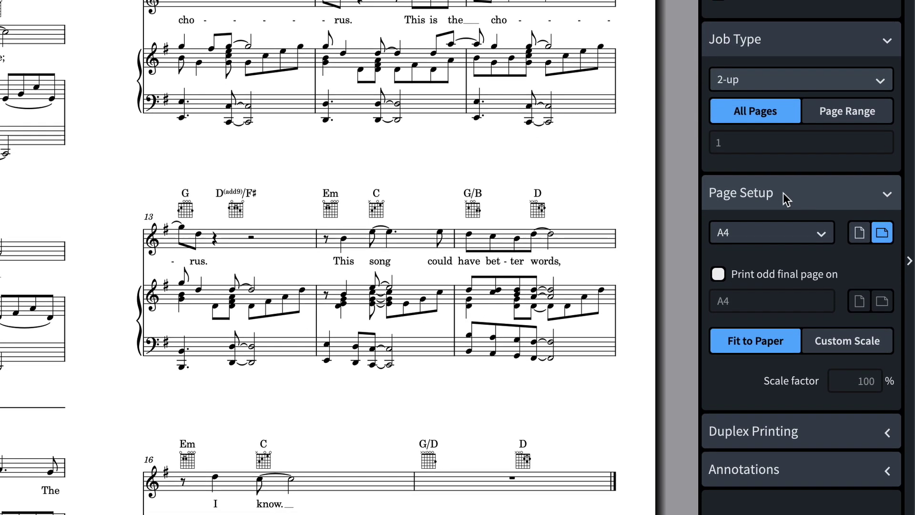
Set the paper size to A3 and select the Voice layout.
left_click(786, 231)
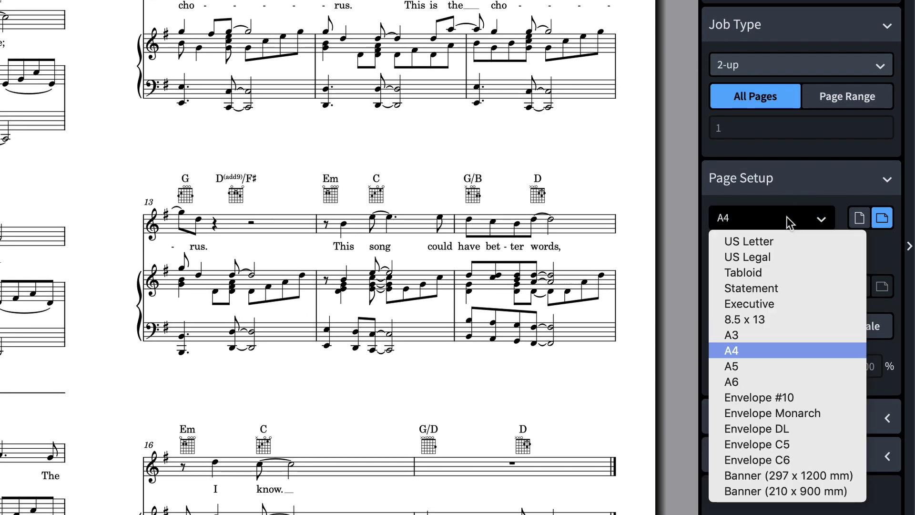
left_click(773, 335)
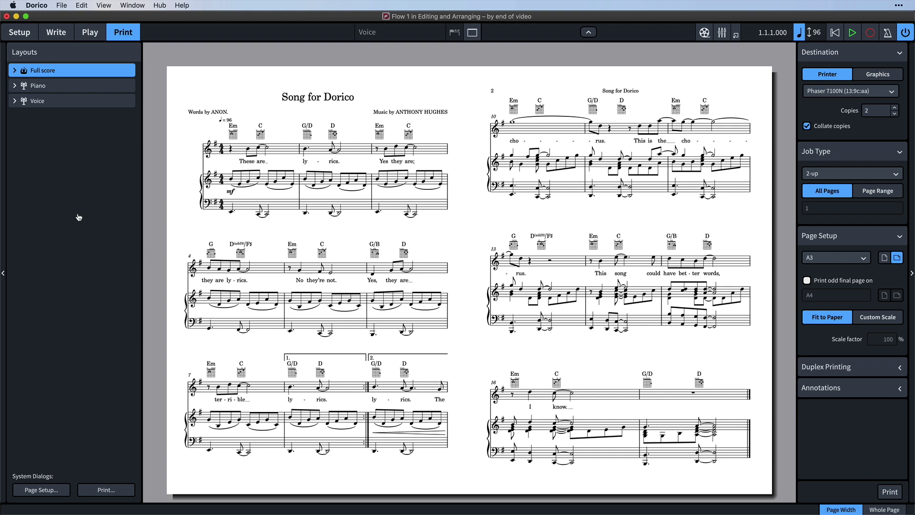
left_click(66, 104)
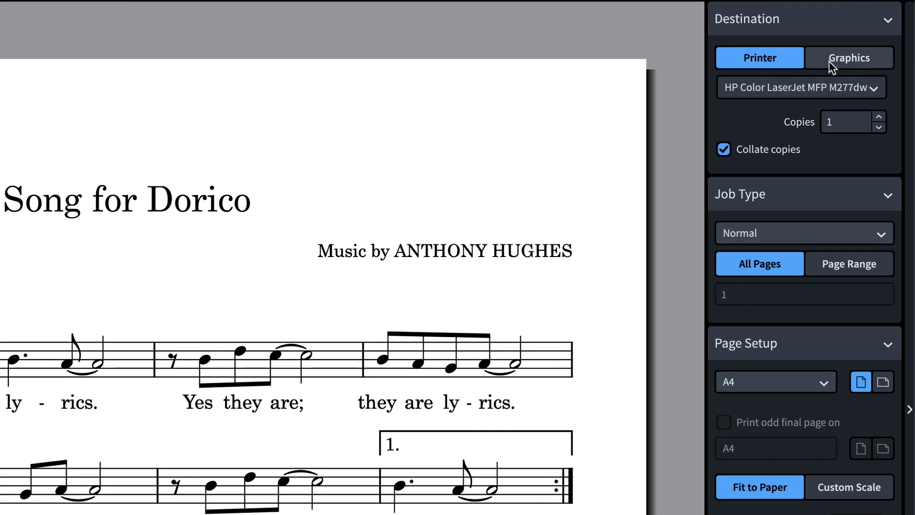
Set the Voice layout's destination to Graphics in PDF format and export it.
left_click(828, 59)
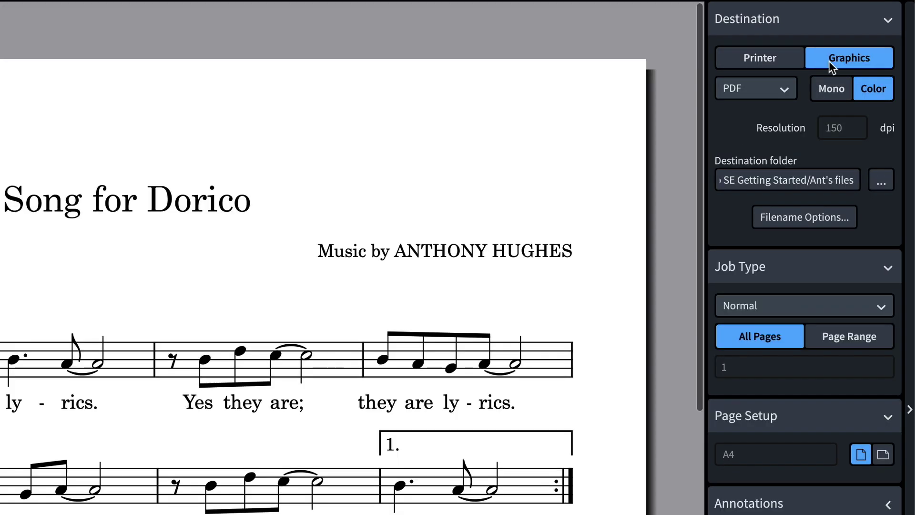
left_click(787, 88)
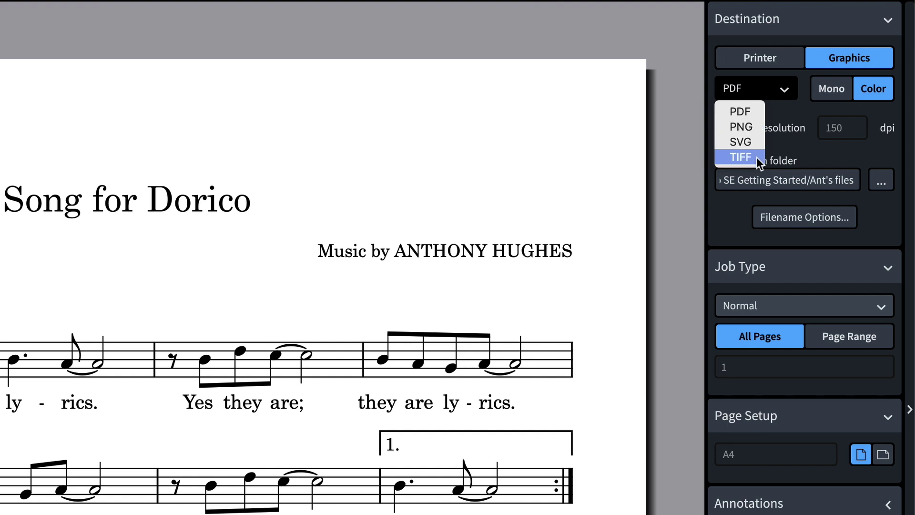
left_click(754, 113)
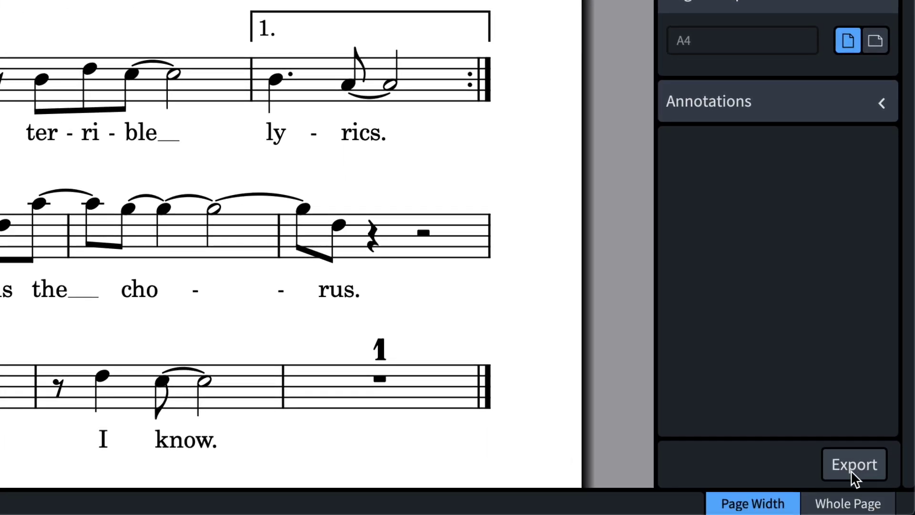
left_click(851, 472)
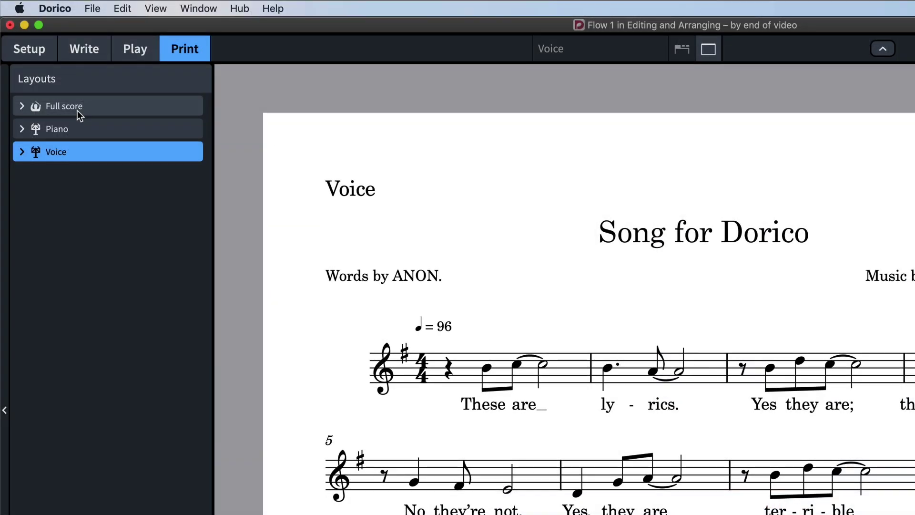
Select both the Full score and Voice layouts and print/export them together.
left_click(87, 105)
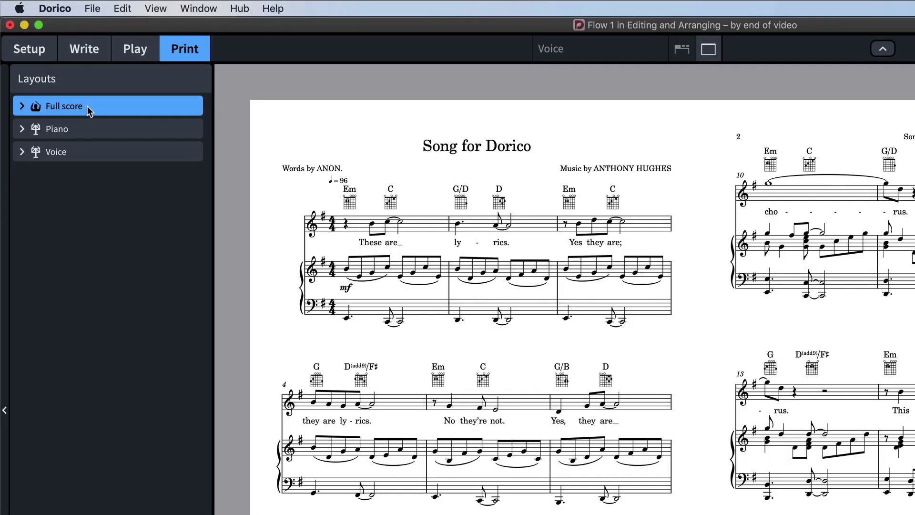
left_click(93, 151, "super")
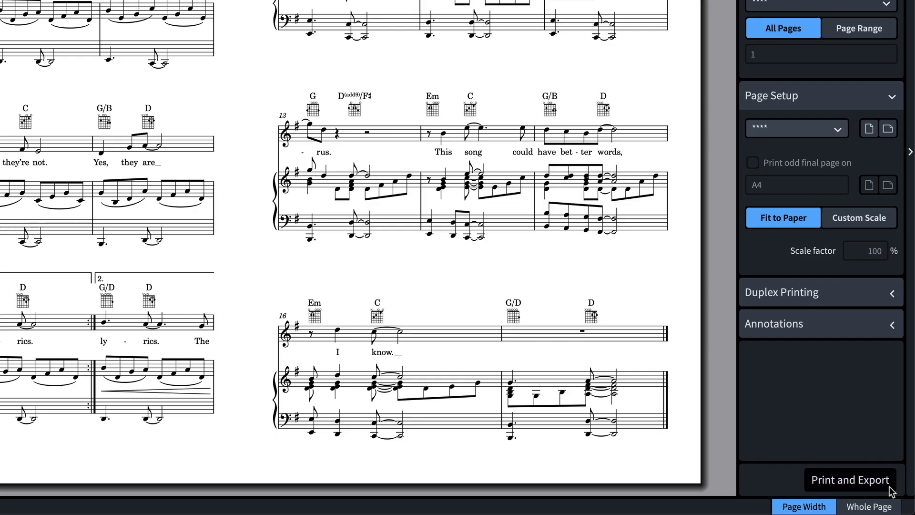
left_click(853, 476)
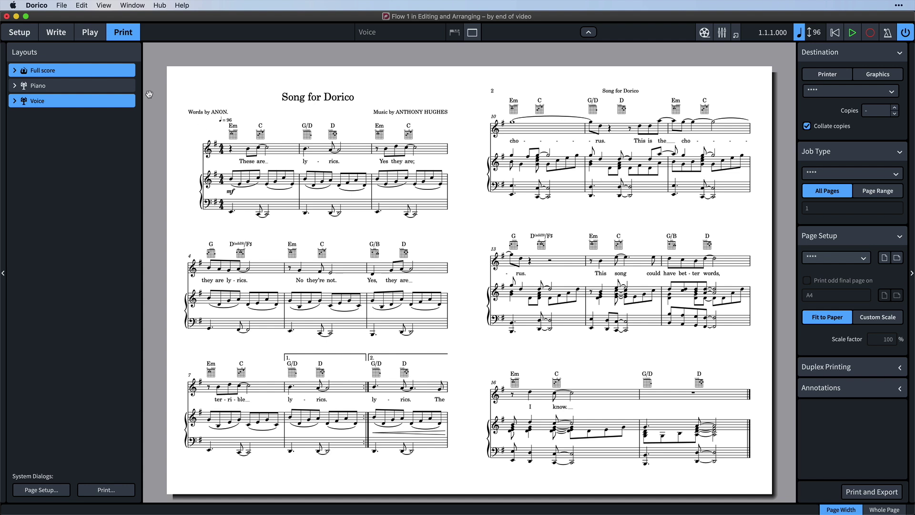
left_click(63, 6)
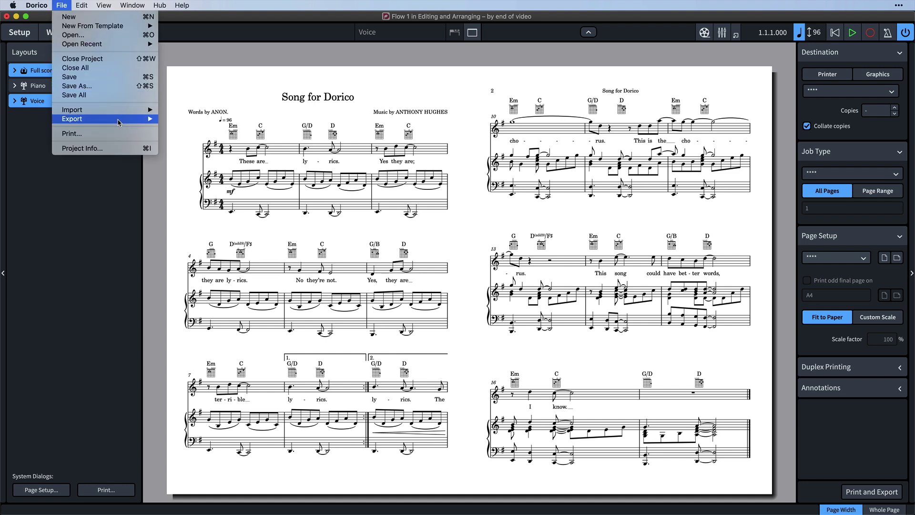
In Export Audio, switch the format from MP3 to WAV and export Piano and Voice as separate files.
mouse_move(138, 119)
left_click(204, 130)
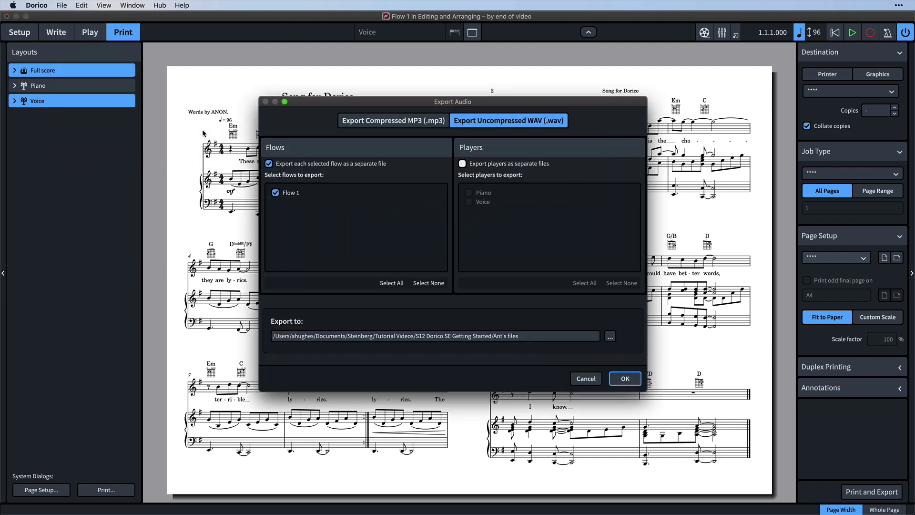
left_click(390, 125)
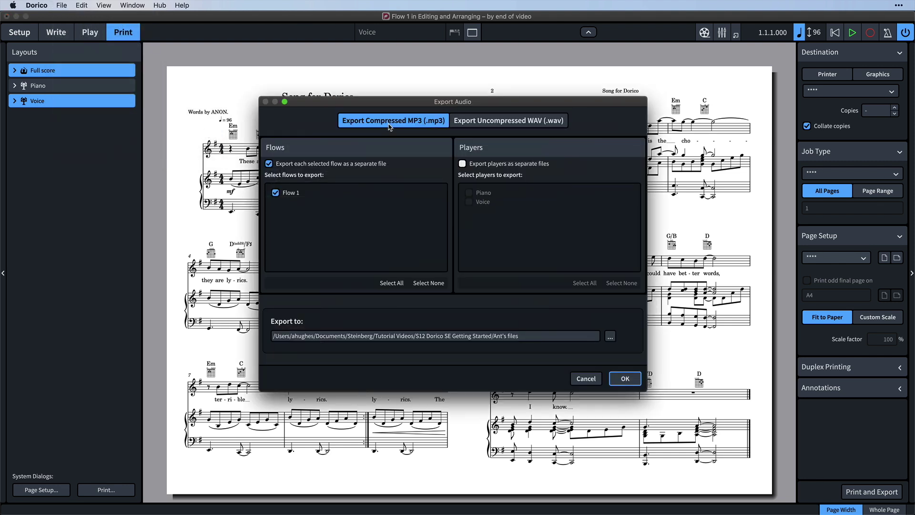
left_click(506, 125)
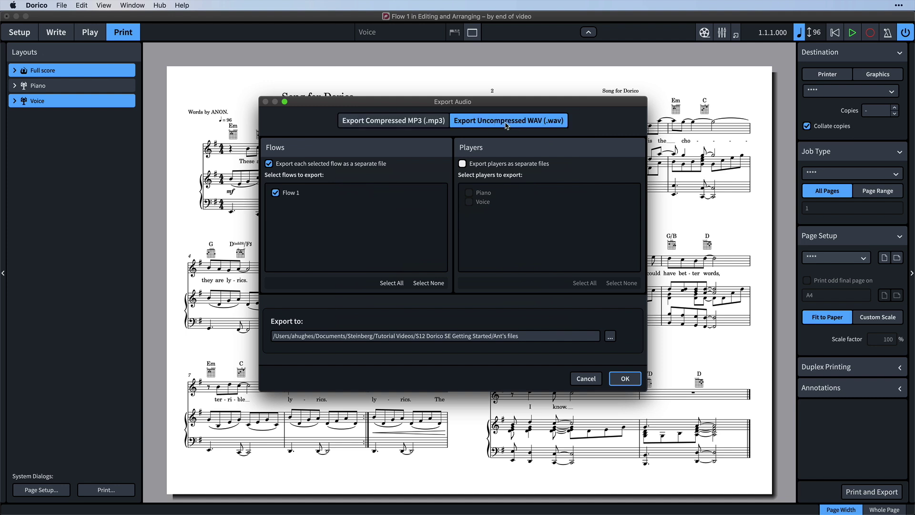
left_click(462, 164)
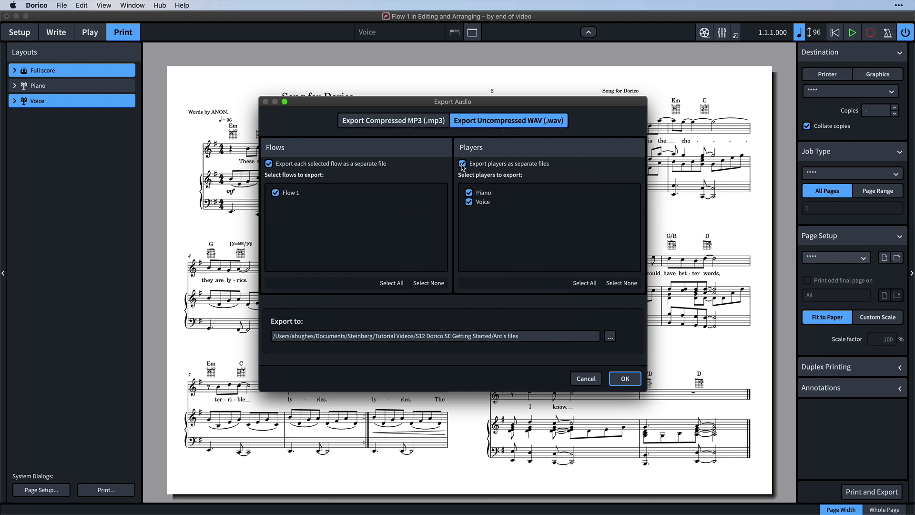